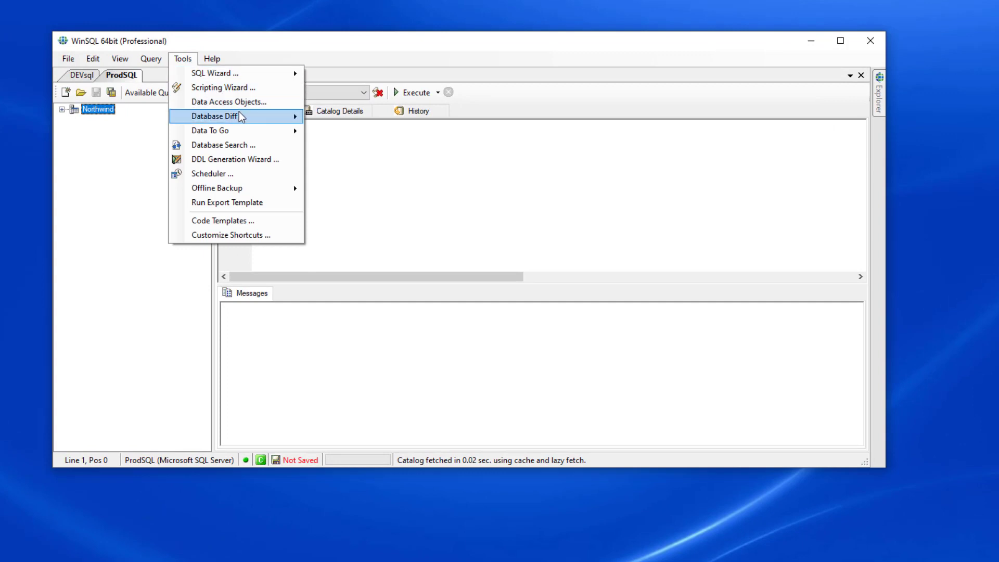
- Start the Data Diff wizard with a new template
{"action": "mouse_move", "coordinate": [276, 117]}
{"action": "left_click", "coordinate": [340, 132]}
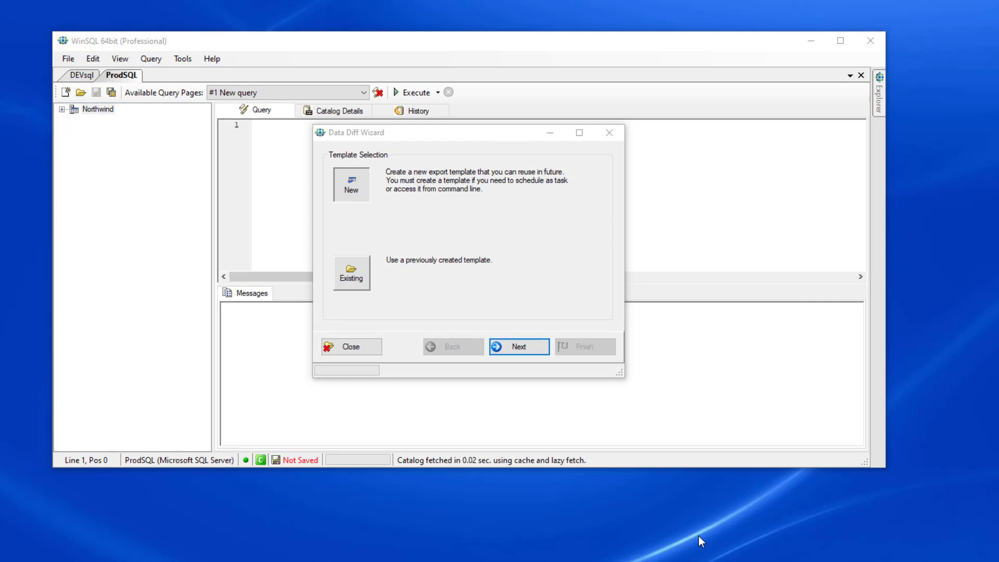
{"action": "left_click", "coordinate": [536, 349]}
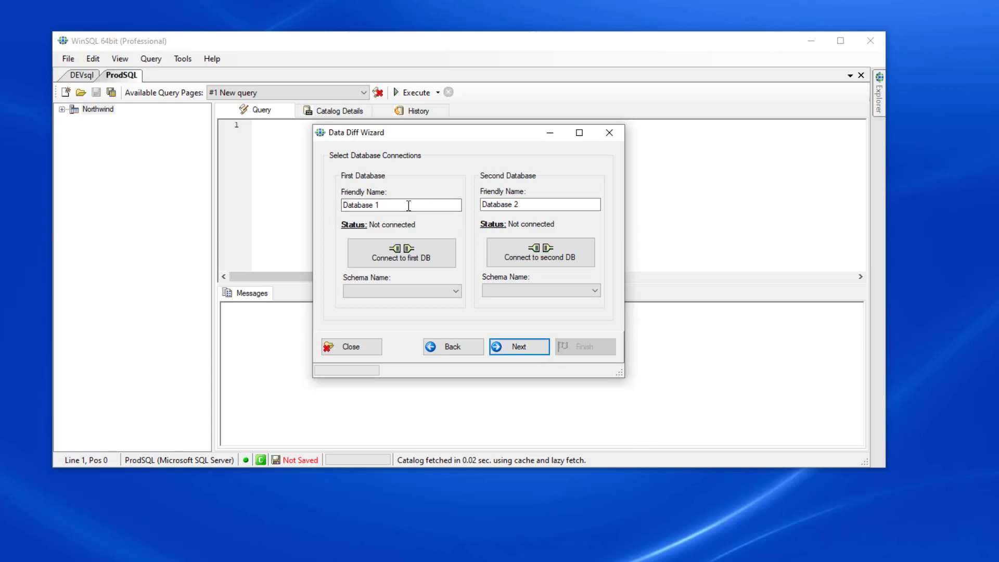
- Set the friendly names of the first and second databases to Production and Dev
{"action": "left_click_drag", "start_coordinate": [407, 205], "coordinate": [311, 206]}
{"action": "type", "text": "Prod"}
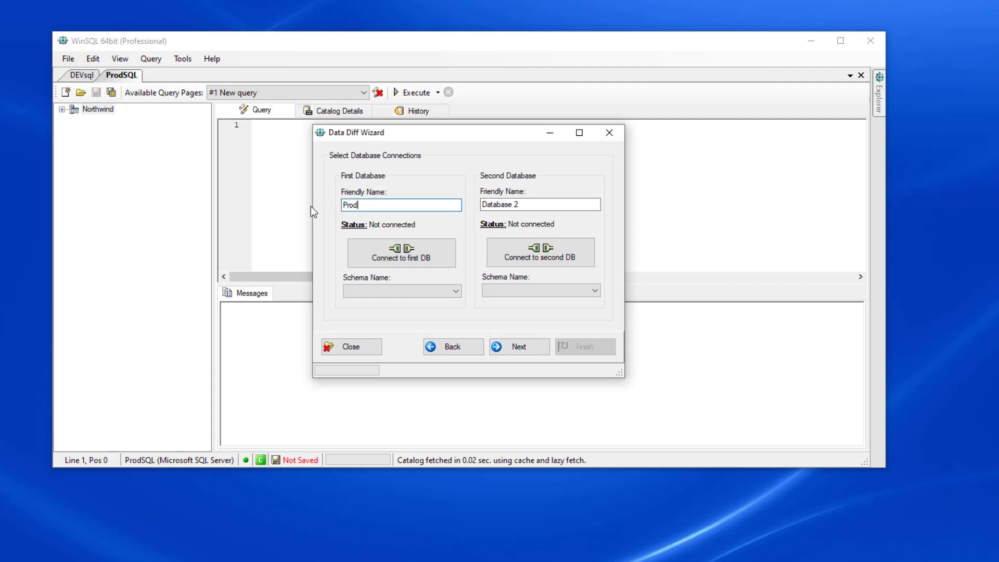
{"action": "type", "text": "uction"}
{"action": "left_click_drag", "start_coordinate": [525, 204], "coordinate": [466, 203]}
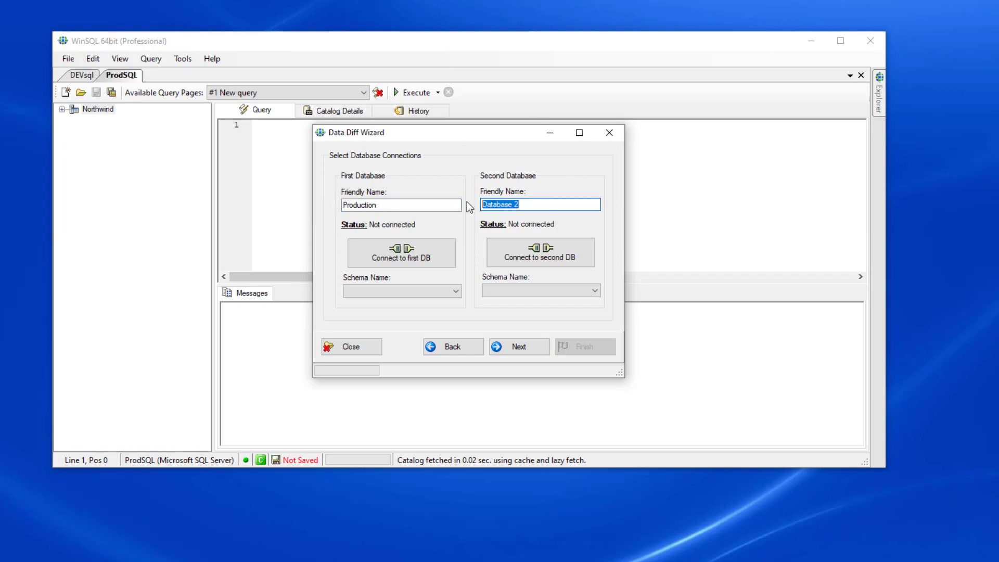
{"action": "type", "text": "Dev"}
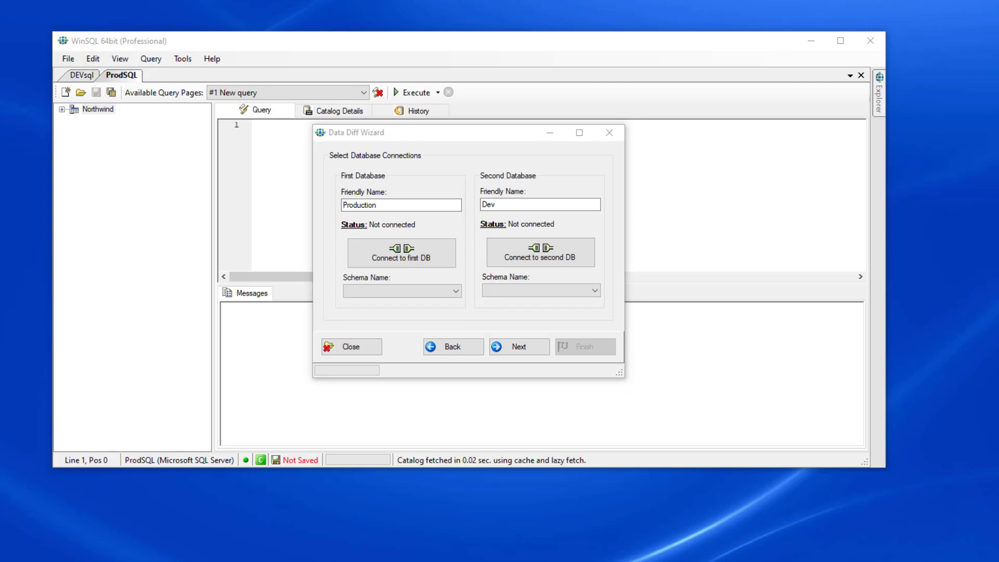
- Connect the first database to the ProdSQL data source with the saved login
{"action": "left_click", "coordinate": [422, 263]}
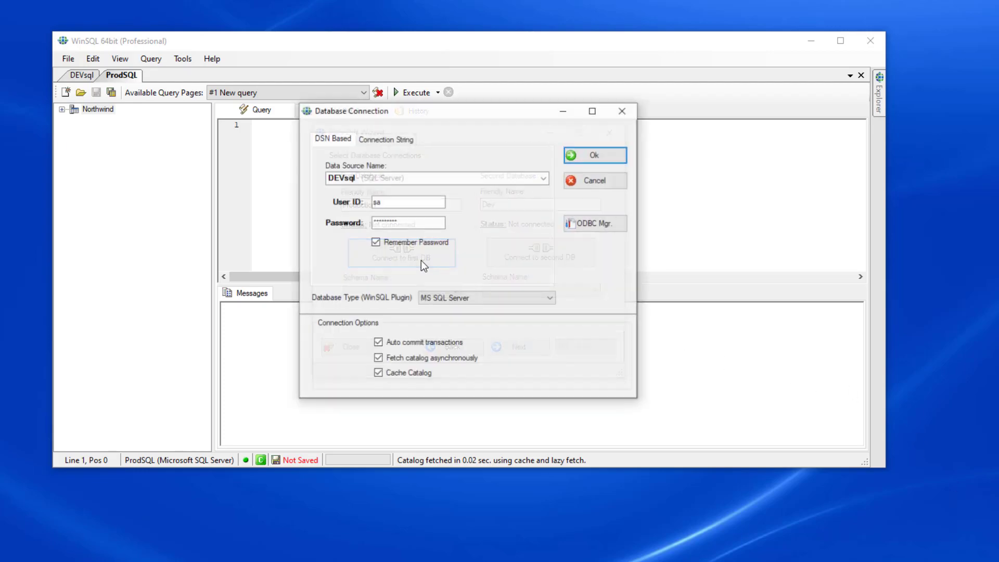
{"action": "left_click", "coordinate": [544, 178]}
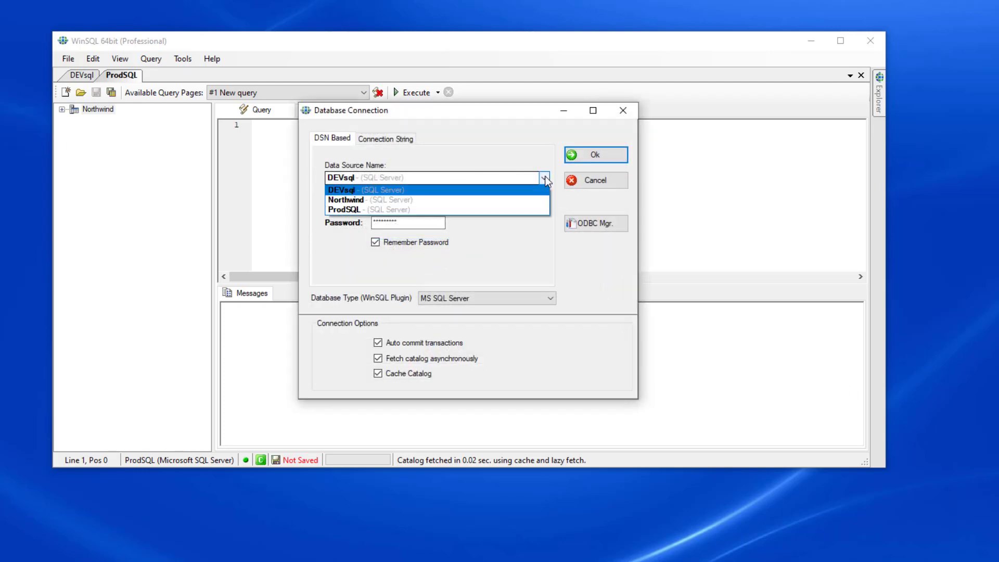
{"action": "left_click", "coordinate": [488, 208]}
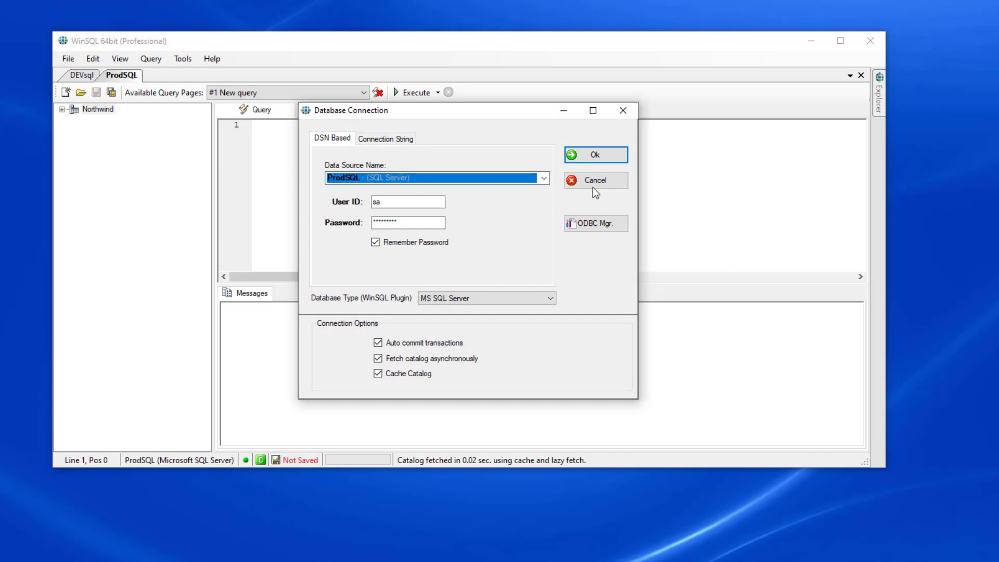
{"action": "left_click", "coordinate": [592, 160]}
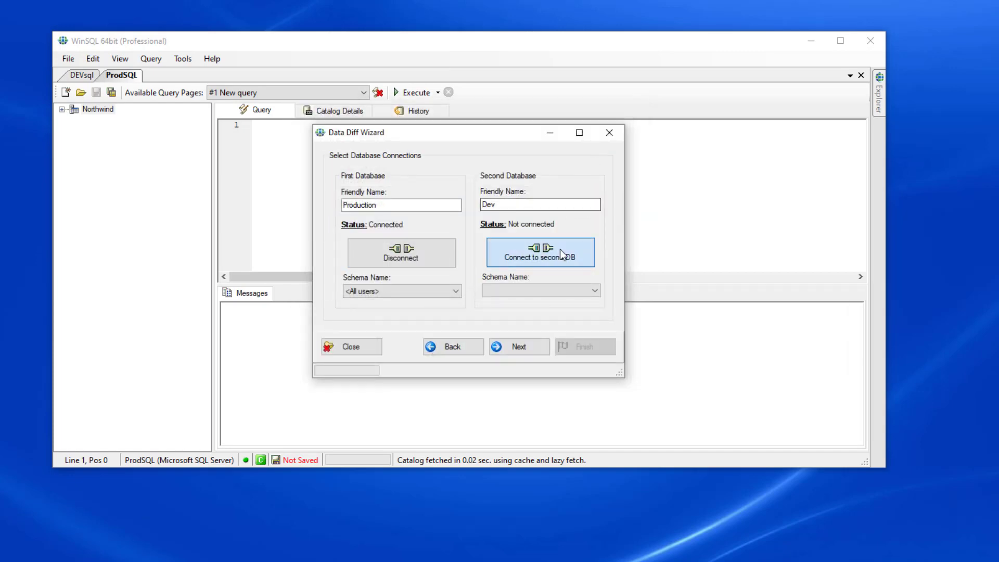
- Connect the second database to the DEVsql data source and accept both connections for all users
{"action": "left_click", "coordinate": [560, 249]}
{"action": "left_click", "coordinate": [544, 178]}
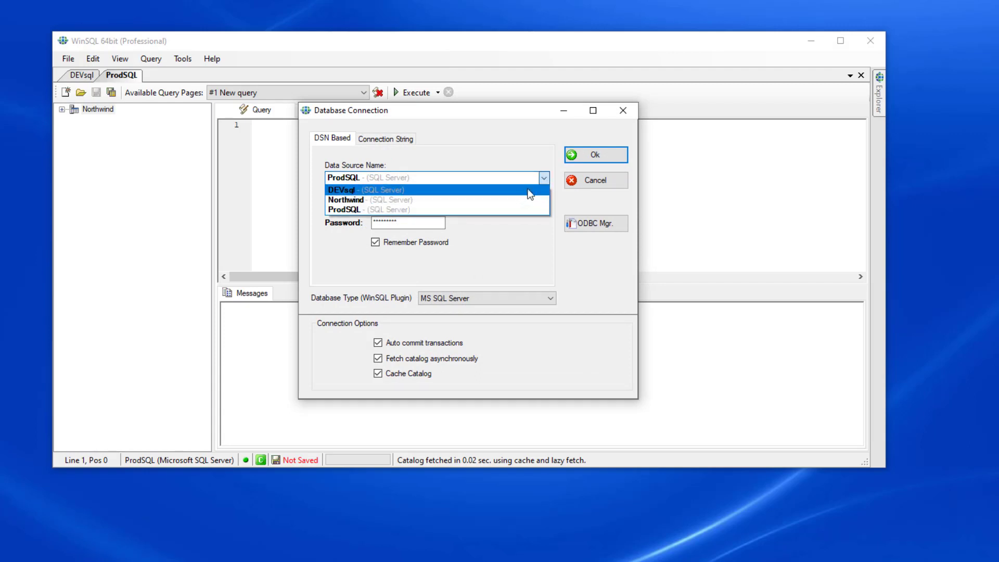
{"action": "left_click", "coordinate": [526, 191]}
{"action": "left_click", "coordinate": [585, 155]}
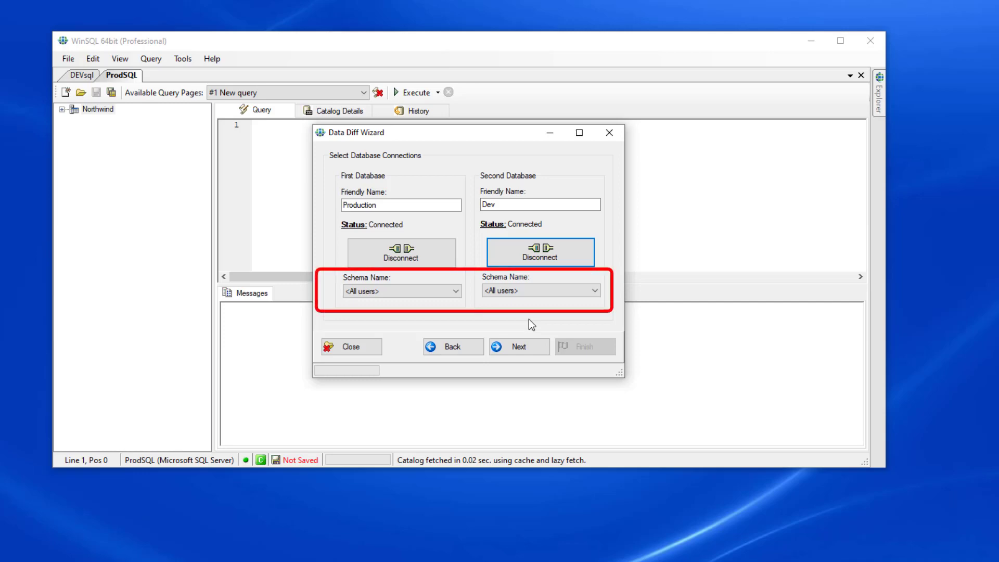
{"action": "left_click", "coordinate": [542, 345]}
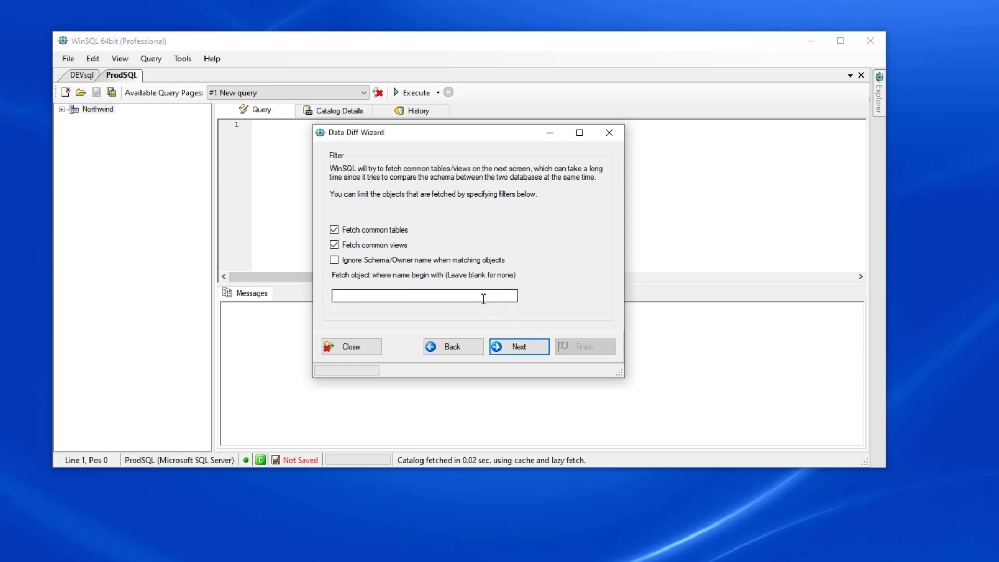
- Filter the fetched common tables and views to objects whose names begin with Cust
{"action": "left_click", "coordinate": [483, 298]}
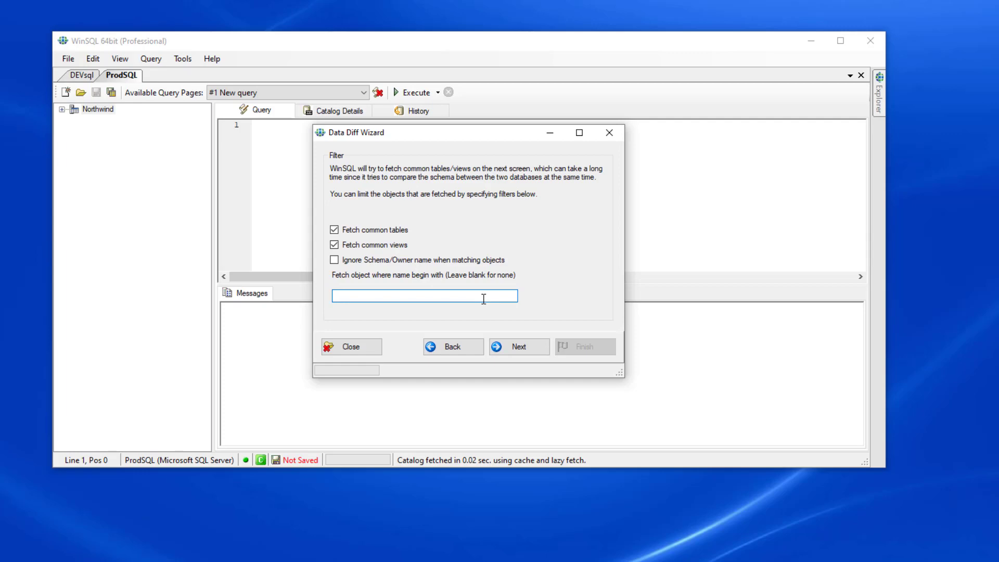
{"action": "type", "text": "Cust"}
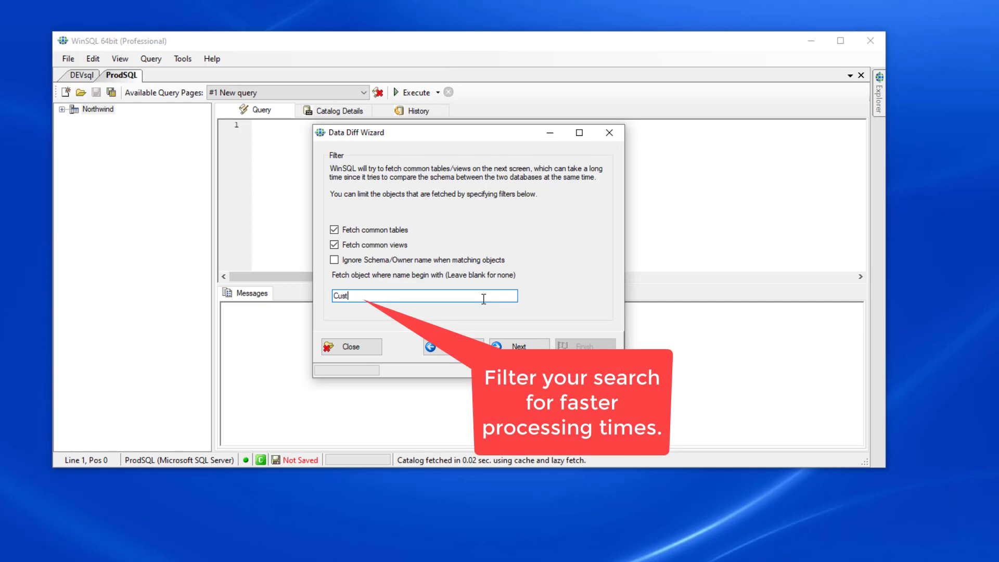
{"action": "left_click", "coordinate": [523, 350]}
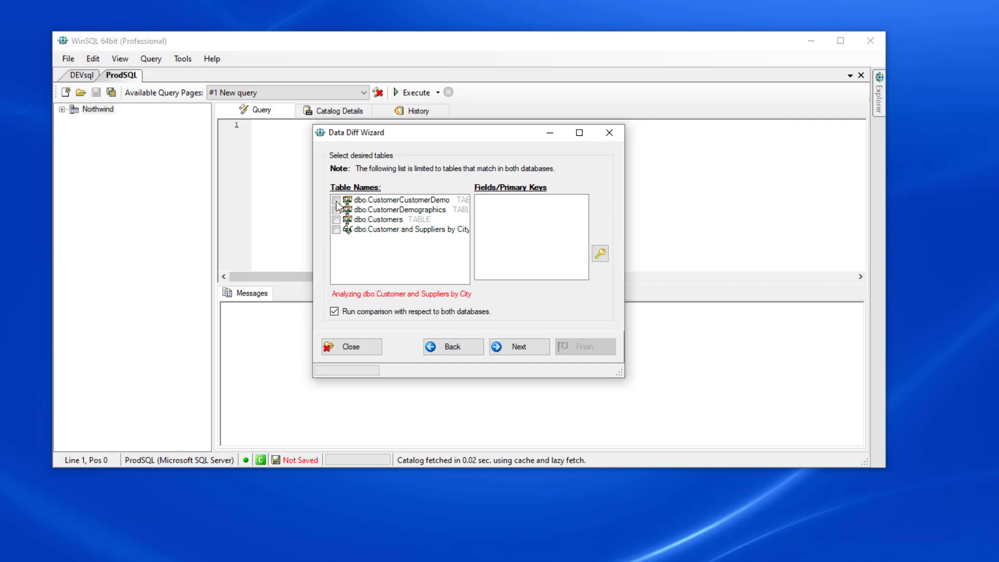
- Include the dbo.Customers table in the comparison and look through its fields and primary key
{"action": "left_click", "coordinate": [336, 220]}
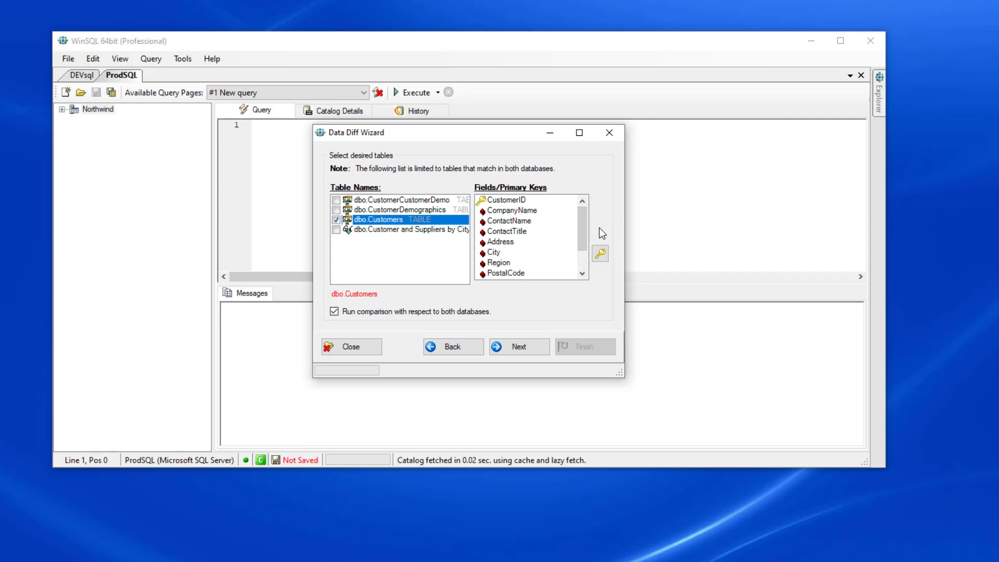
{"action": "mouse_move", "coordinate": [581, 224]}
{"action": "left_mouse_down"}
{"action": "mouse_move", "coordinate": [581, 245]}
{"action": "mouse_move", "coordinate": [585, 211]}
{"action": "left_mouse_up"}
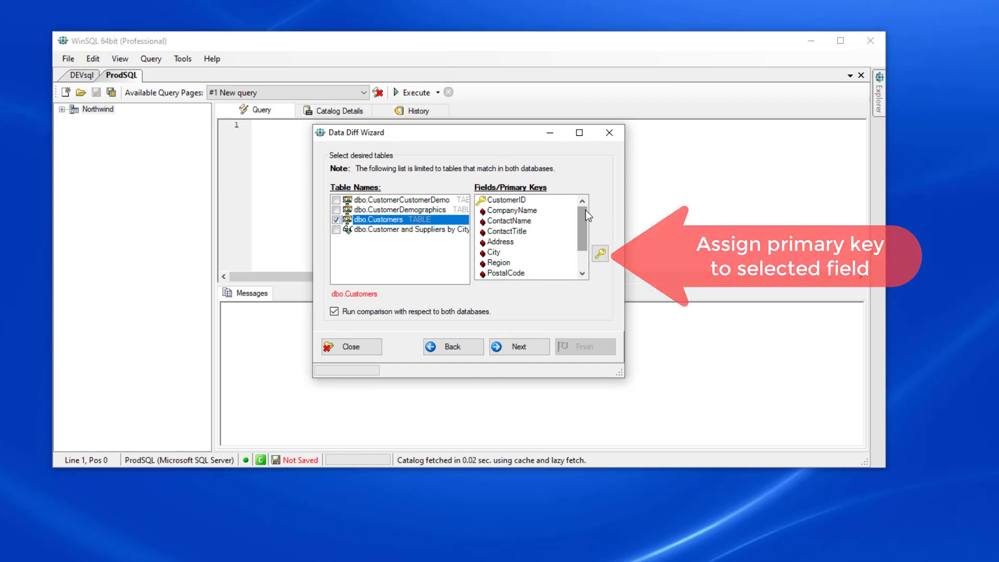
- Try excluding the ContactName, ContactTitle and Address fields from the comparison, and restore all three
{"action": "left_click", "coordinate": [530, 221]}
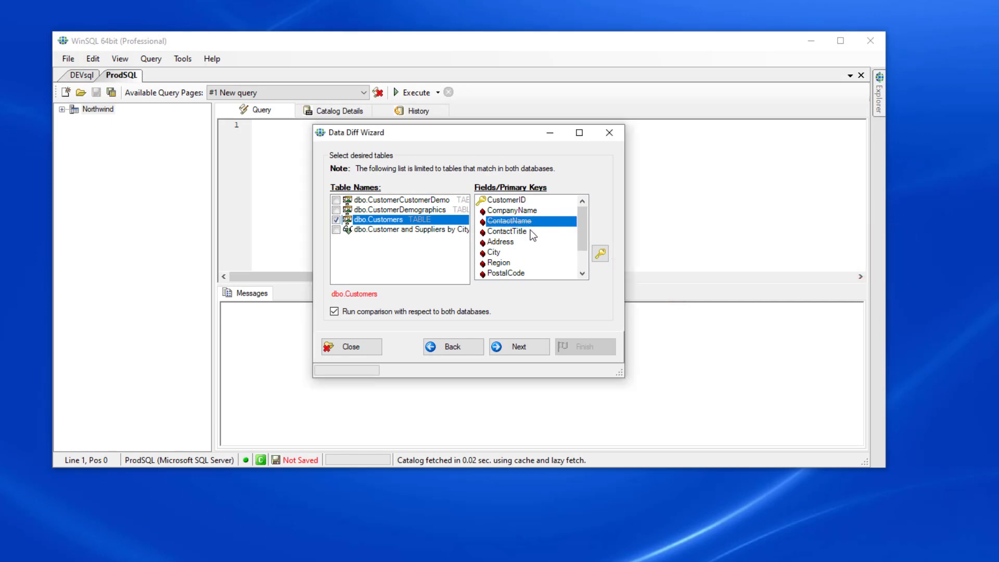
{"action": "double_click", "coordinate": [529, 230]}
{"action": "left_click", "coordinate": [523, 241]}
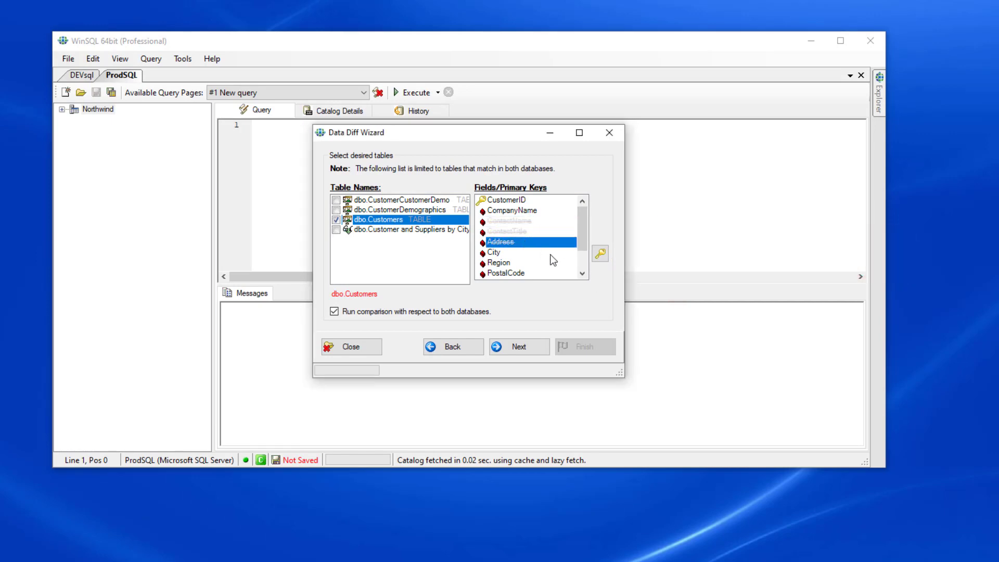
{"action": "double_click", "coordinate": [538, 232]}
{"action": "left_click", "coordinate": [538, 223]}
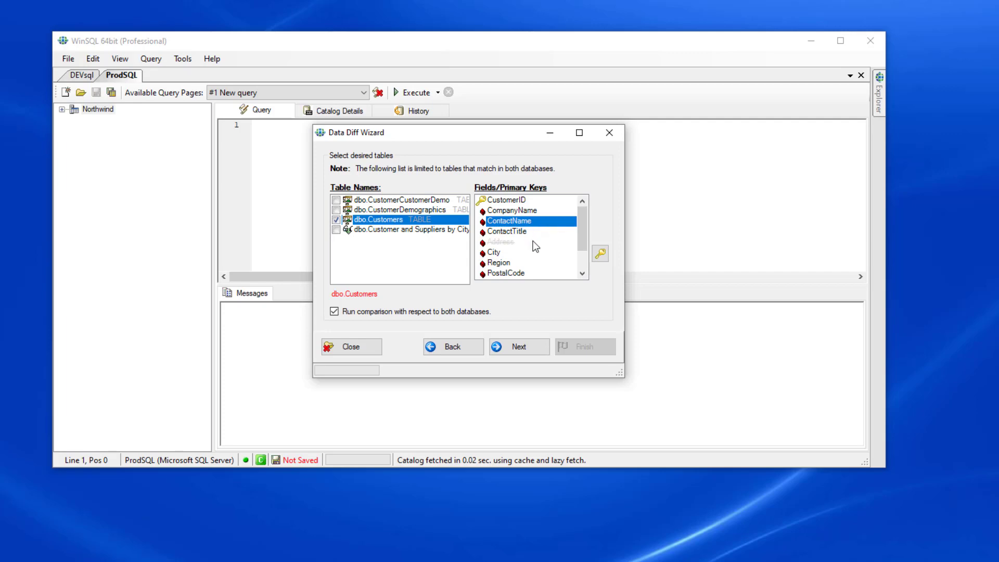
{"action": "double_click", "coordinate": [533, 243]}
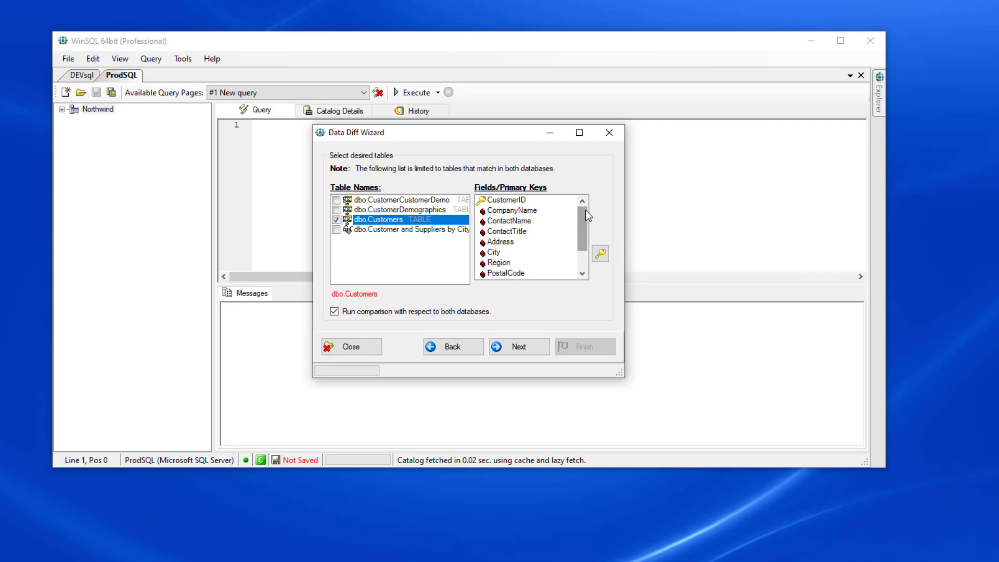
- Run the comparison with respect to both databases, using the default report options and without saving the template
{"action": "left_click", "coordinate": [335, 312]}
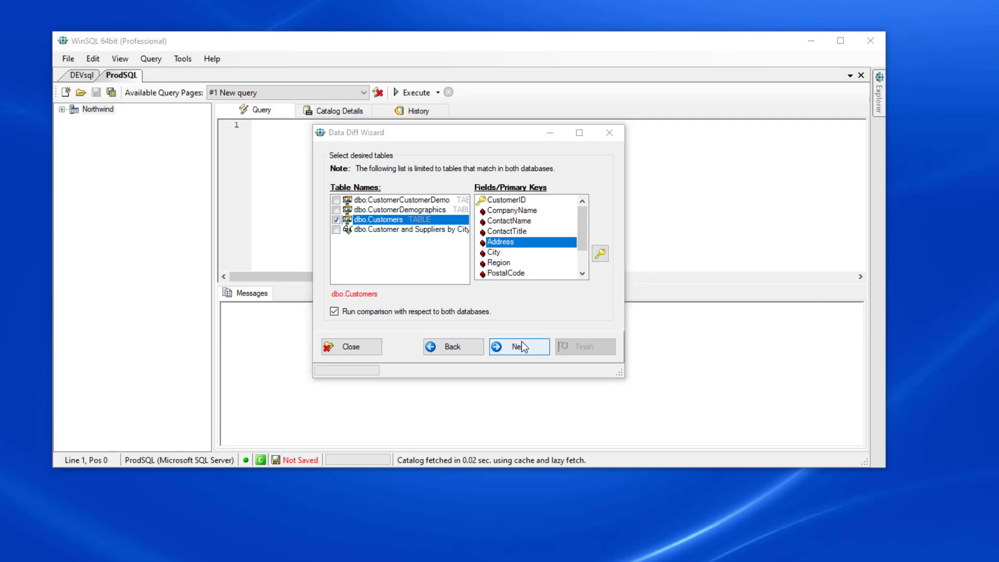
{"action": "left_click", "coordinate": [513, 344]}
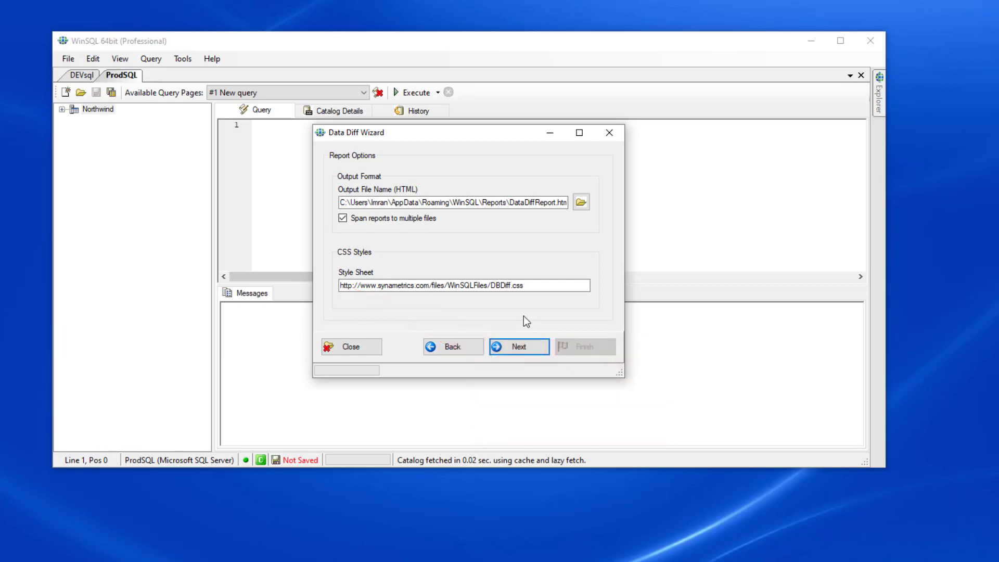
{"action": "left_click", "coordinate": [517, 347]}
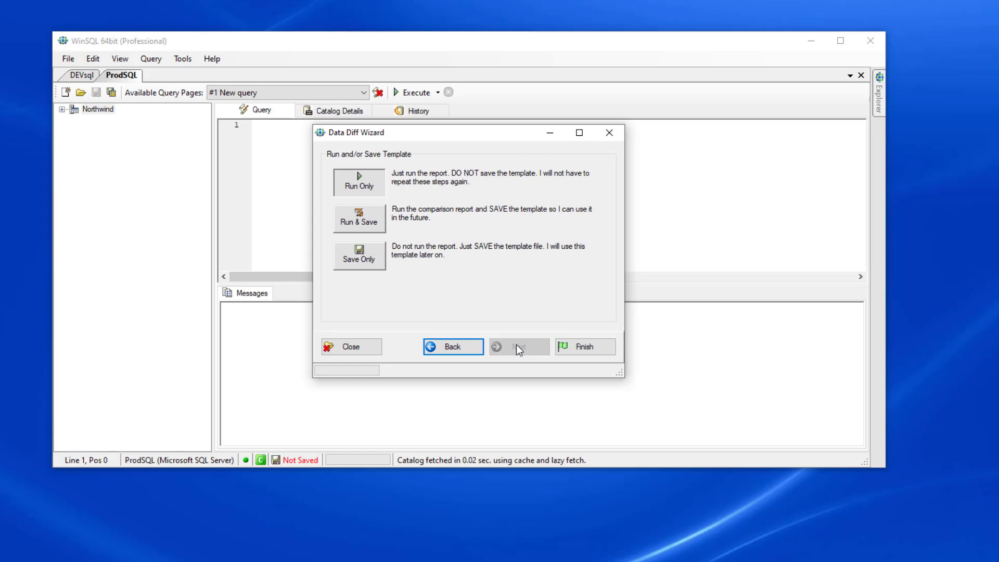
{"action": "left_click", "coordinate": [607, 349]}
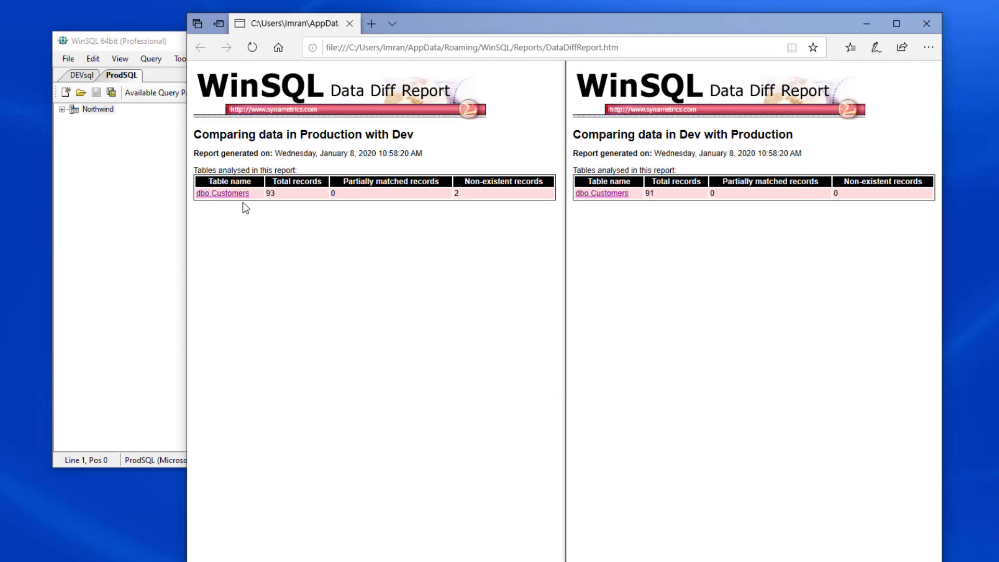
- Examine the dbo.Customers details in both the Production-with-Dev and the Dev-with-Production reports
{"action": "left_click", "coordinate": [239, 201]}
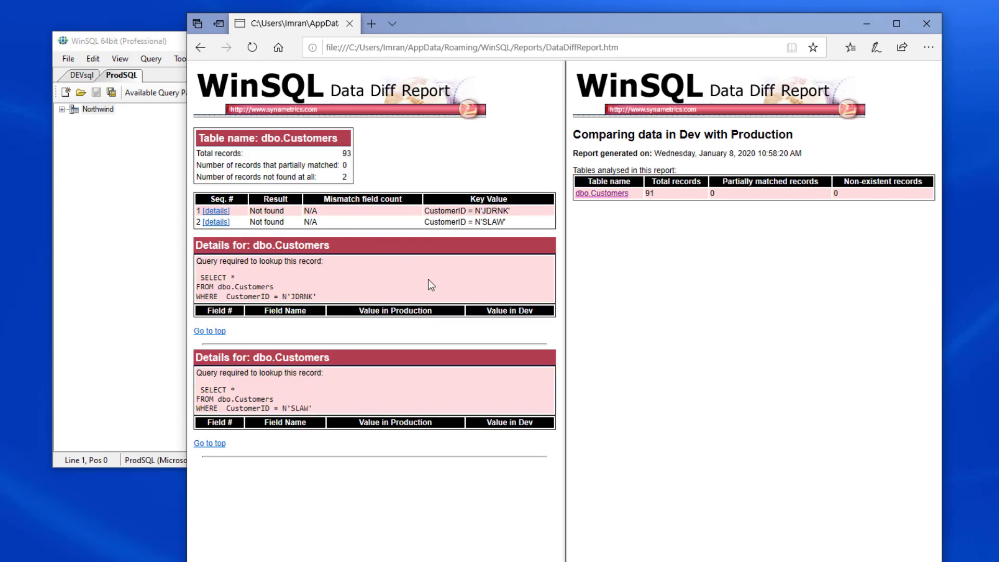
{"action": "left_click", "coordinate": [602, 195]}
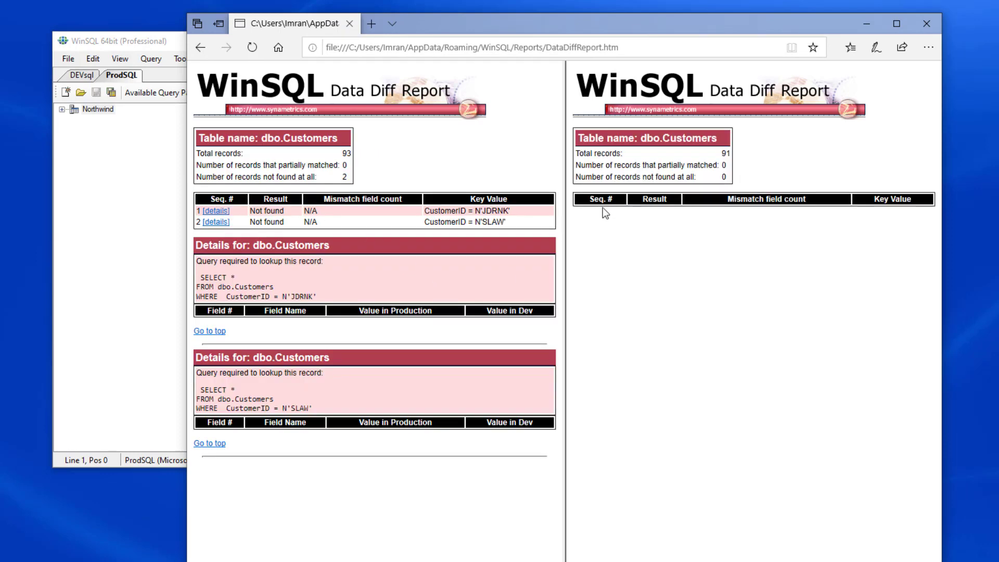